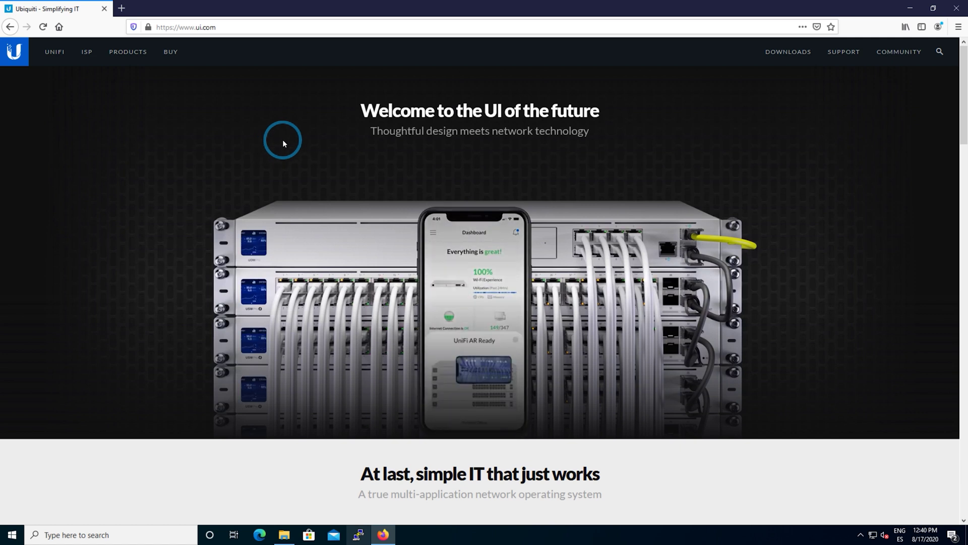
Browse the UniFi Protect camera lineup in the Products catalogue, then go to Downloads.
{"action": "left_click", "coordinate": [113, 50]}
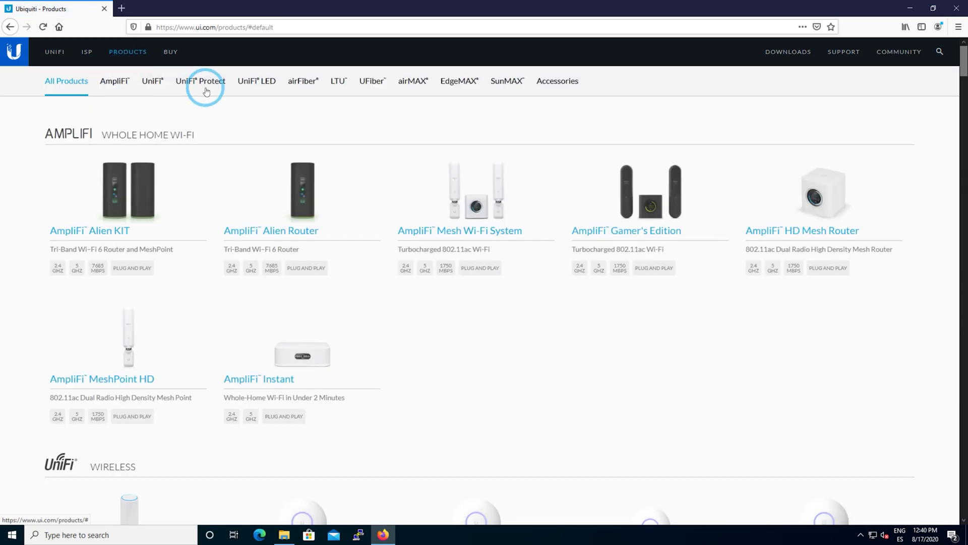
{"action": "left_click", "coordinate": [206, 92]}
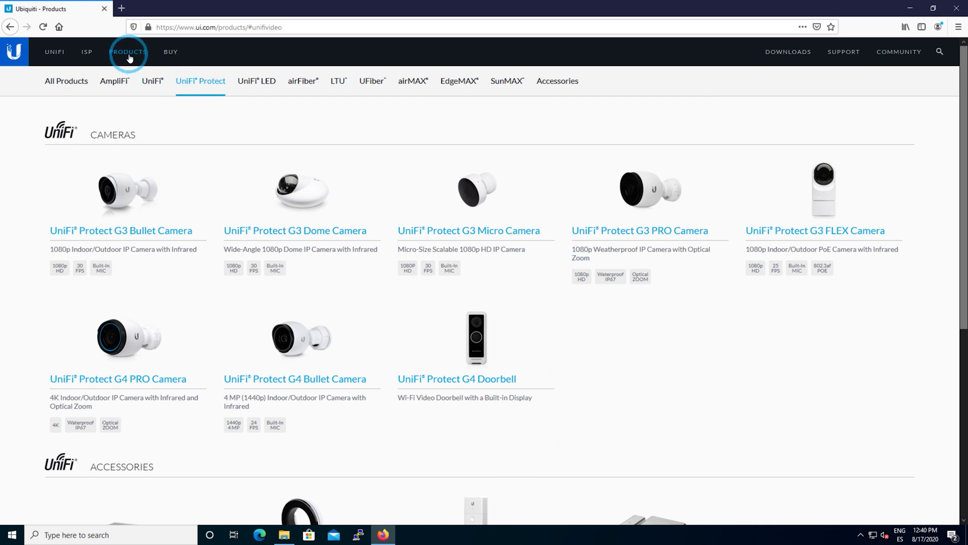
{"action": "left_click", "coordinate": [779, 56]}
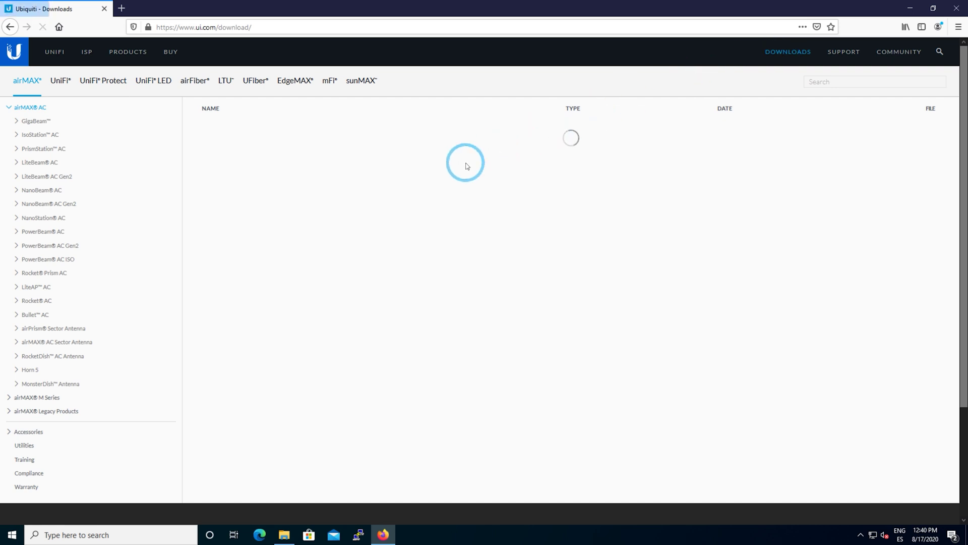
List UniFi Protect downloads and expand UniFi Video 3.10.13 for Windows 7/8/10 x64 (179MB).
{"action": "scroll", "coordinate": [382, 353], "scroll_direction": "down", "scroll_amount": 3}
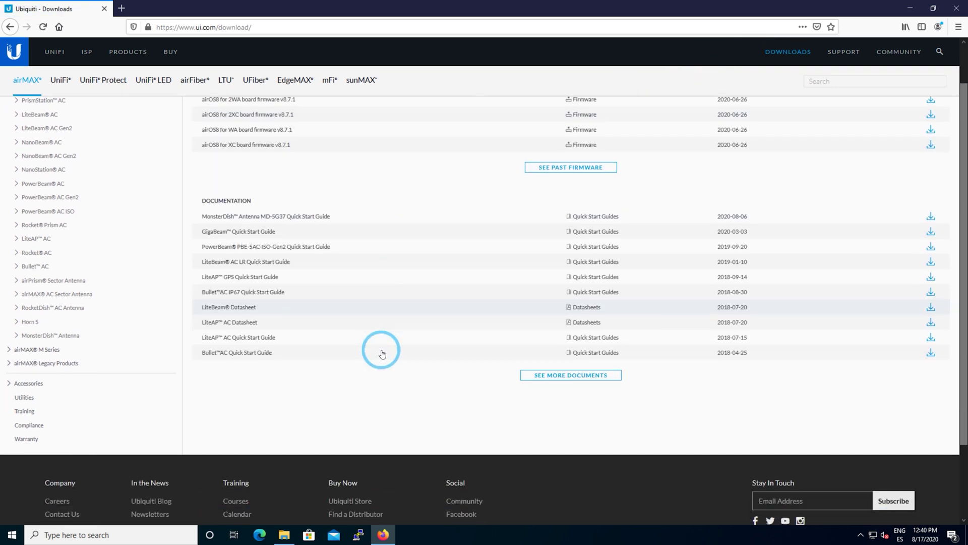
{"action": "scroll", "coordinate": [382, 353], "scroll_direction": "up", "scroll_amount": 3}
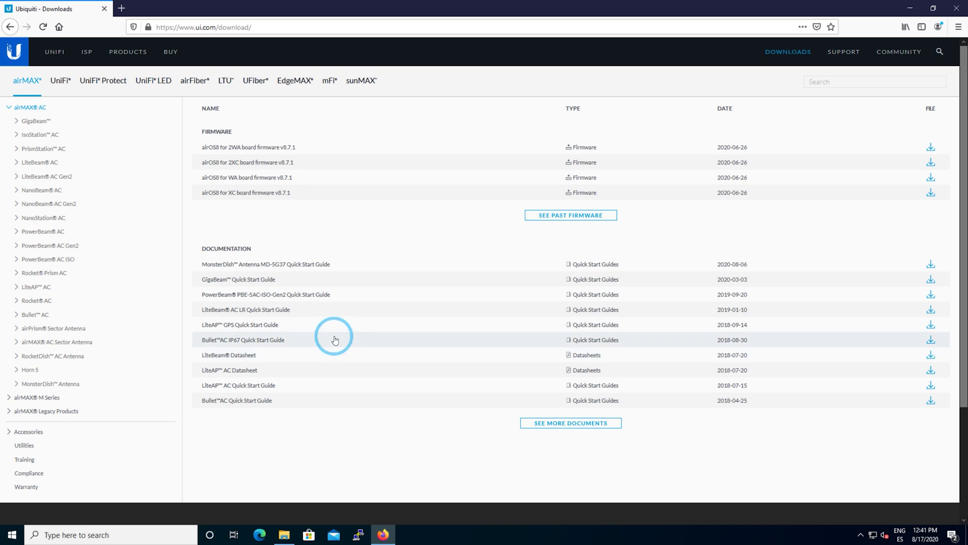
{"action": "left_click", "coordinate": [103, 87]}
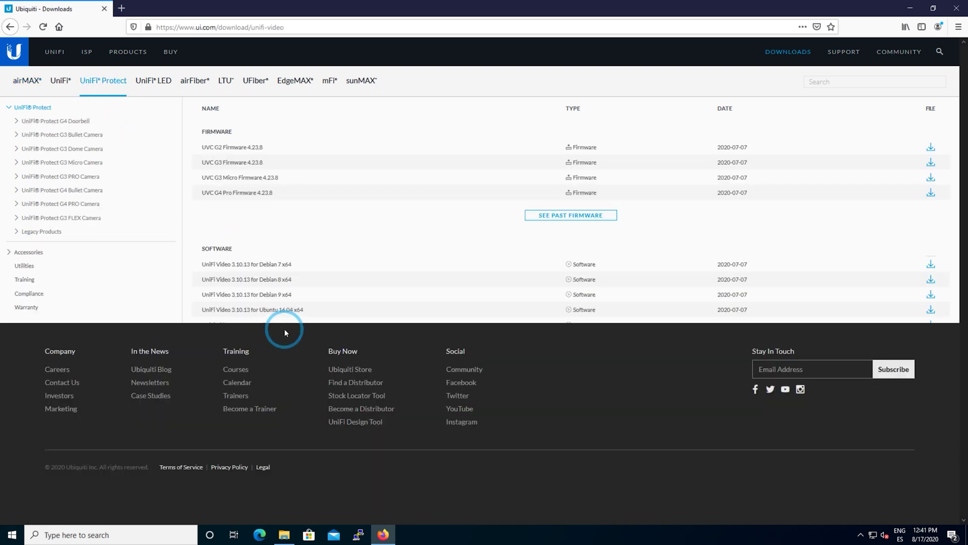
{"action": "scroll", "coordinate": [324, 394], "scroll_direction": "down", "scroll_amount": 3}
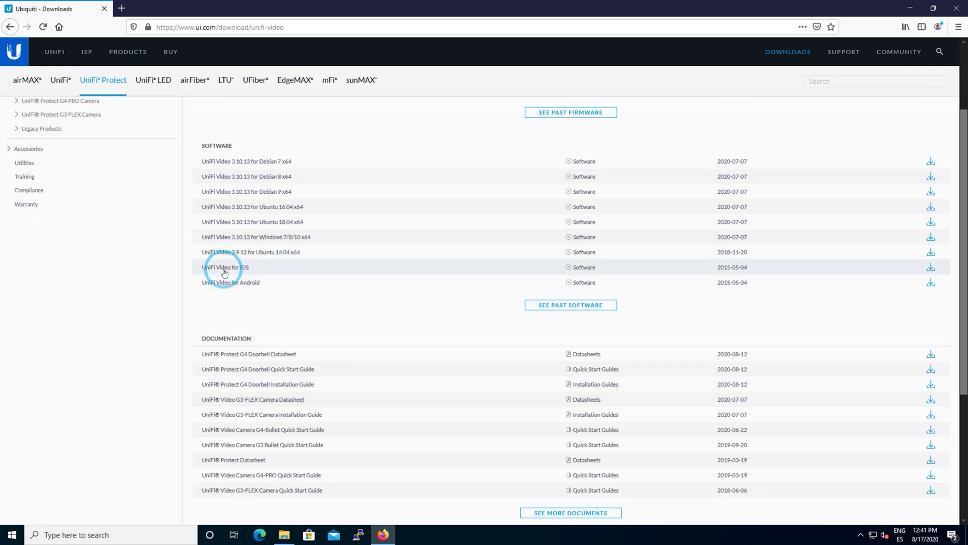
{"action": "left_click", "coordinate": [285, 238]}
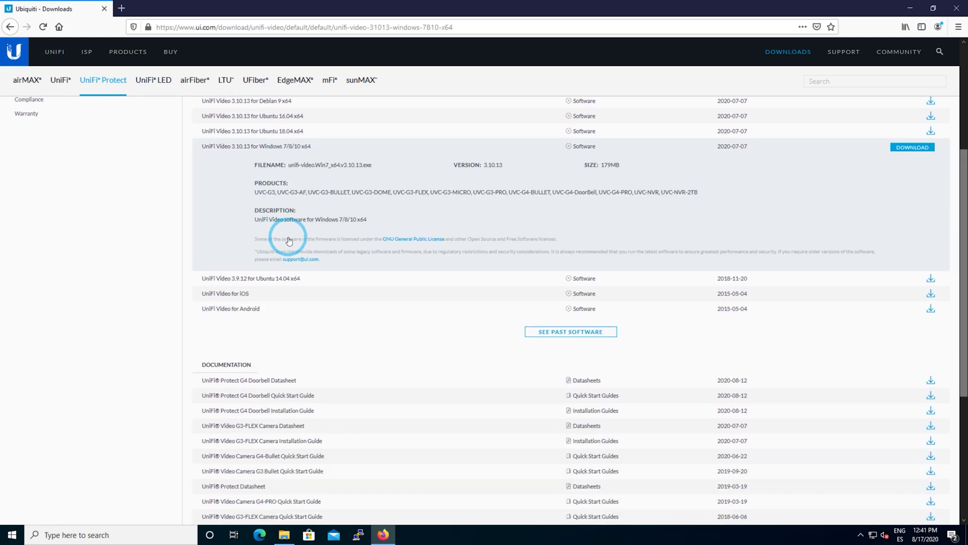
Accept the EULA, save unifi-video.Win7_x64.v3.10.13.exe, and launch it from Firefox's downloads.
{"action": "left_click", "coordinate": [926, 150]}
{"action": "left_click", "coordinate": [537, 298]}
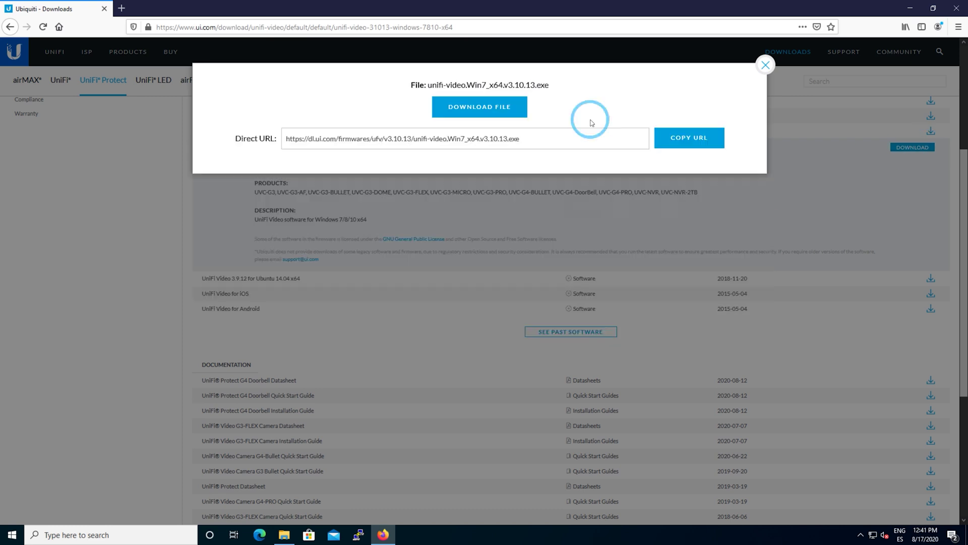
{"action": "left_click", "coordinate": [469, 108]}
{"action": "left_click", "coordinate": [519, 268]}
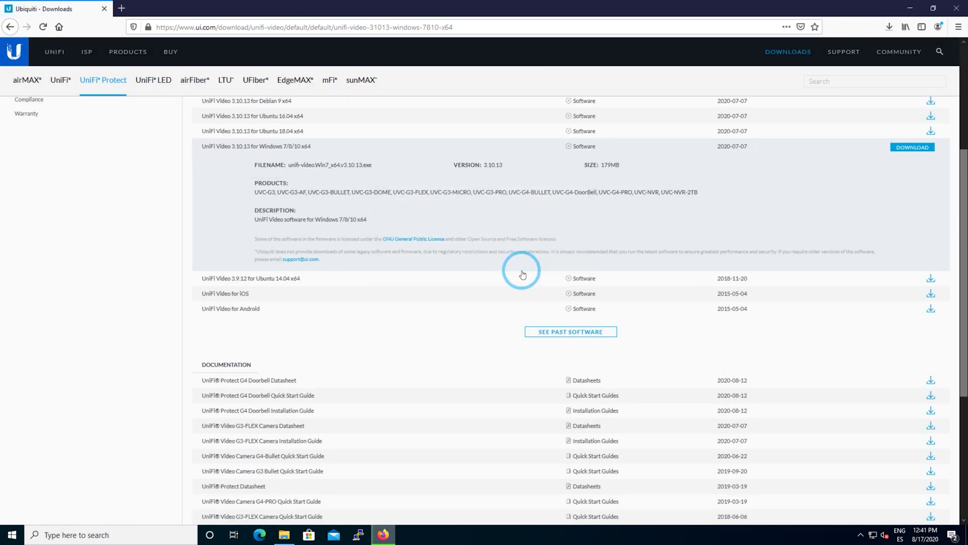
{"action": "left_click", "coordinate": [890, 27]}
{"action": "left_click", "coordinate": [804, 51]}
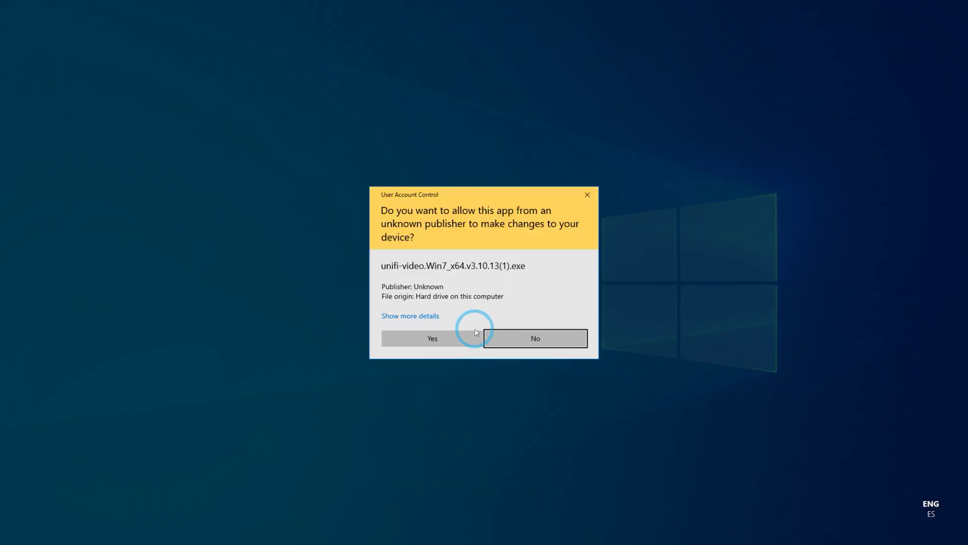
Approve the UAC prompt and run the UniFi Video v3.10.13 installer through to Finish.
{"action": "left_click", "coordinate": [469, 342]}
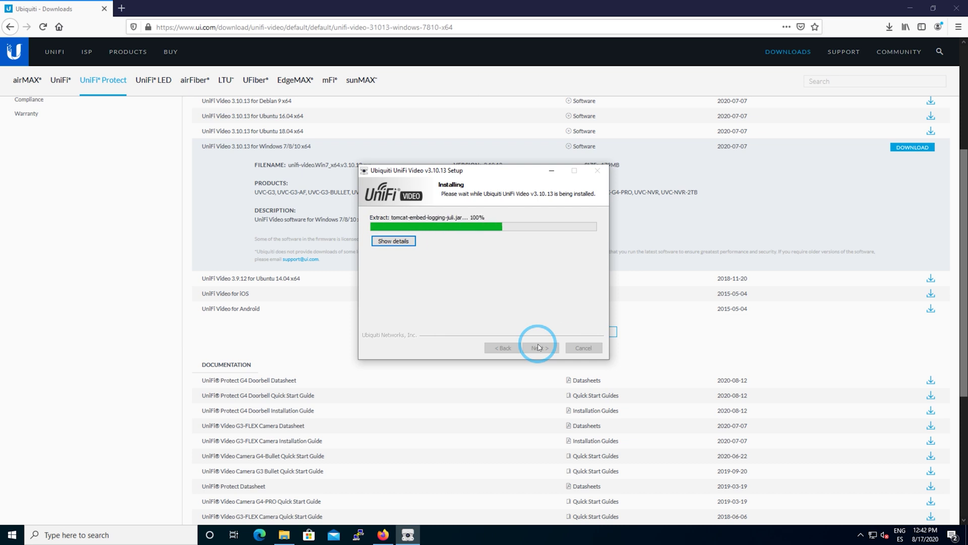
{"action": "left_click", "coordinate": [539, 347]}
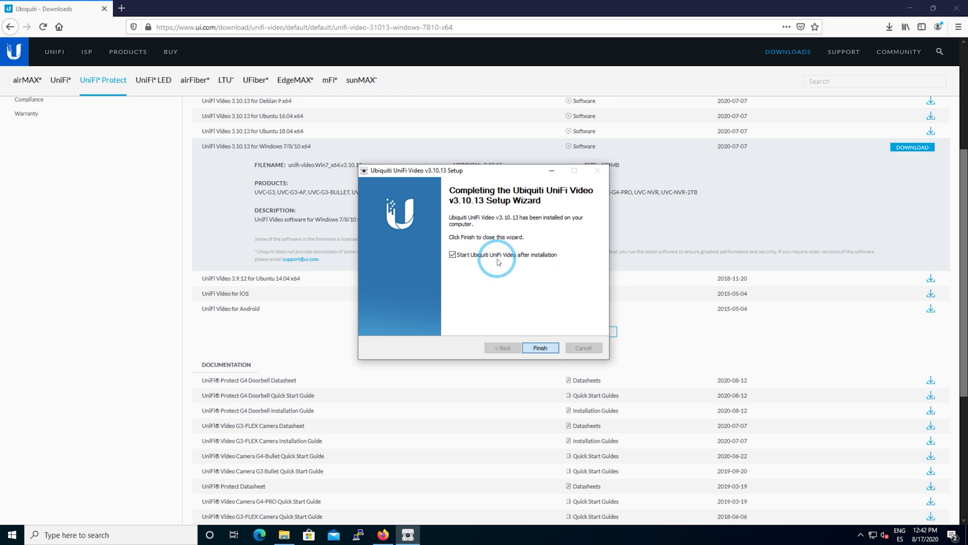
{"action": "left_click", "coordinate": [541, 348]}
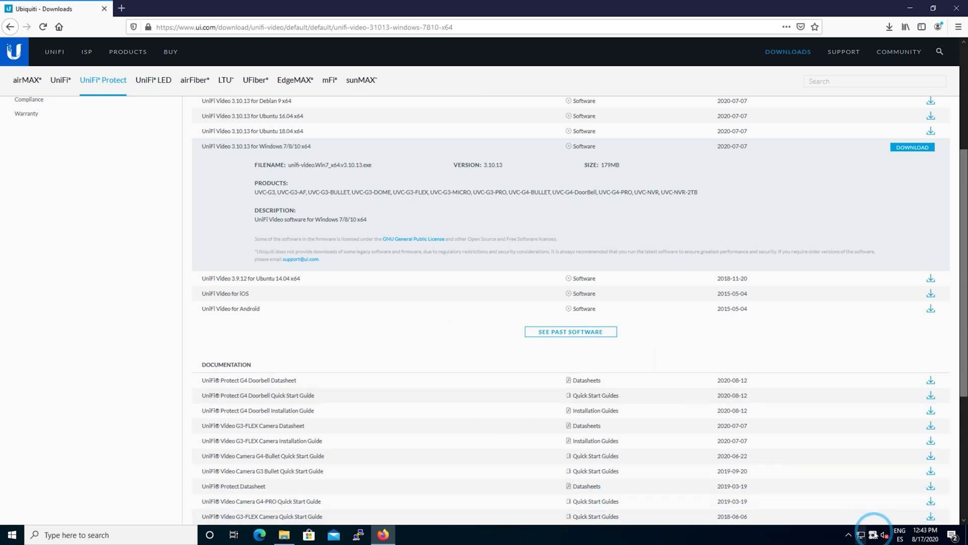
Use the UniFi Video tray icon's menu to open 127.0.0.1:7443 in the browser.
{"action": "right_click", "coordinate": [873, 535]}
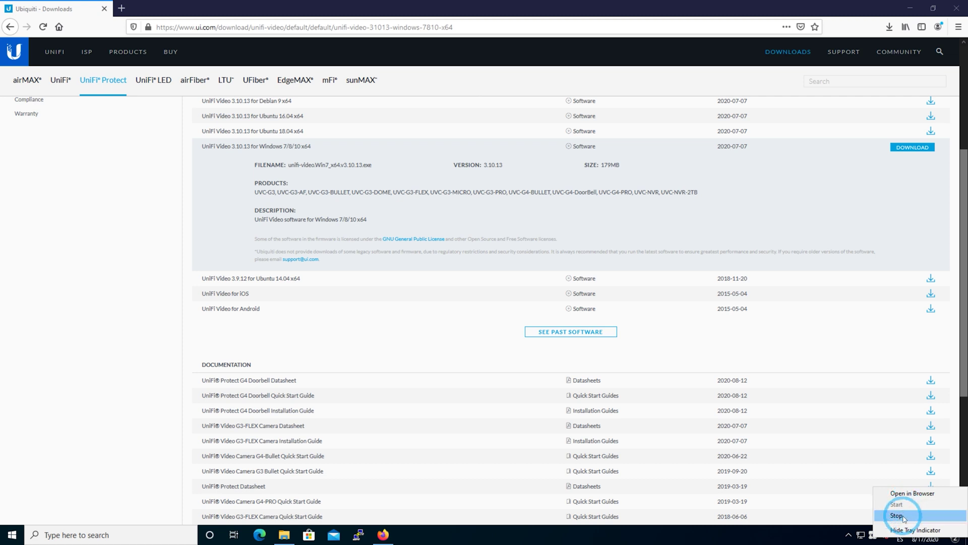
{"action": "left_click", "coordinate": [914, 495]}
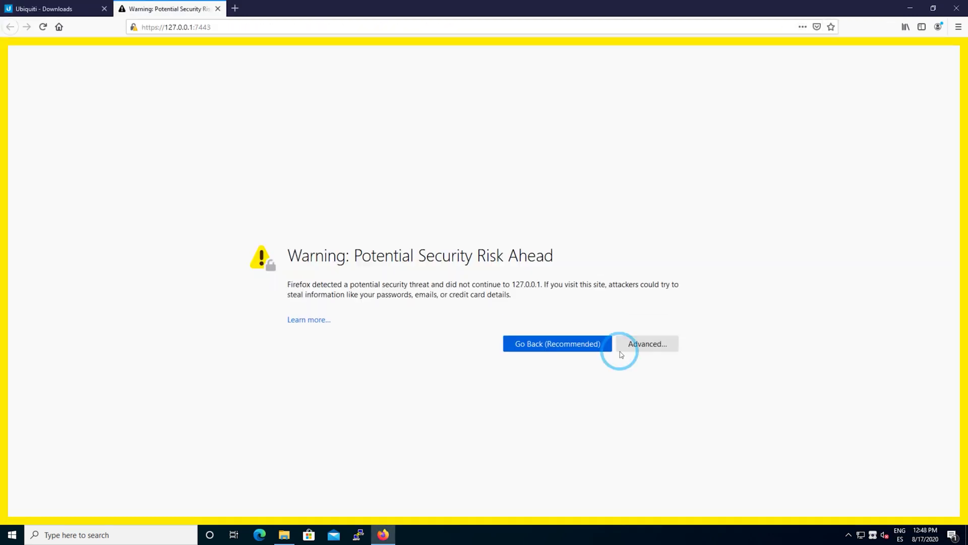
Accept Firefox's self-signed certificate risk so the UniFi Video Setup NVR page loads.
{"action": "left_click", "coordinate": [646, 345]}
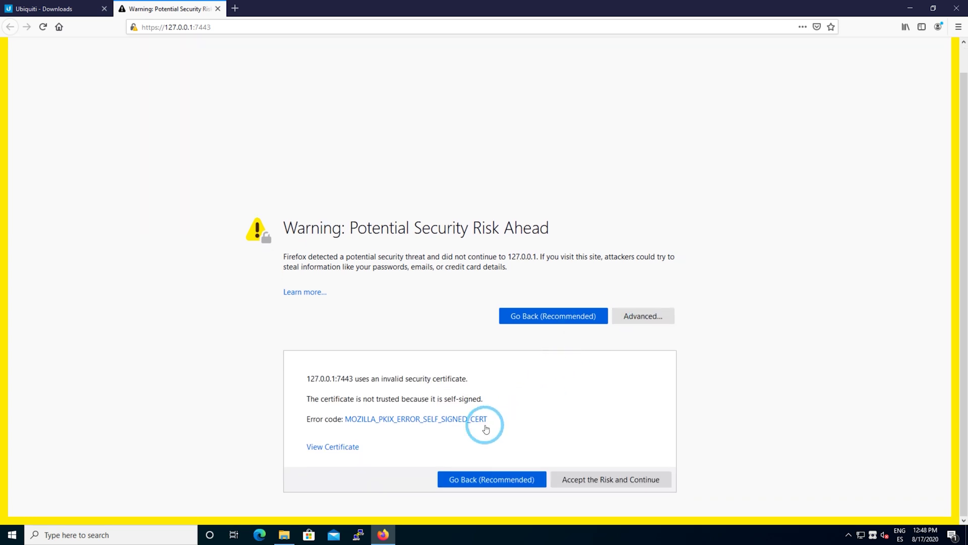
{"action": "left_click", "coordinate": [630, 482]}
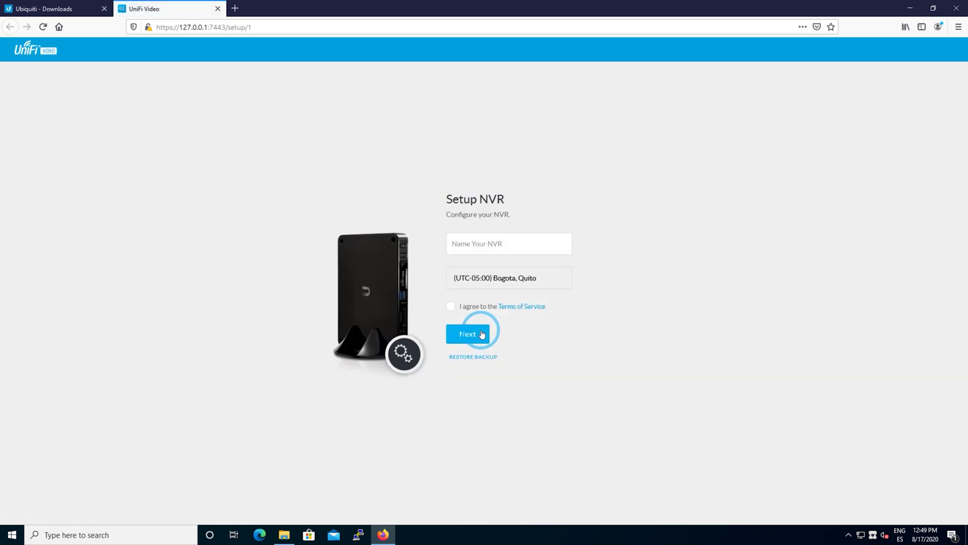
Name the NVR 'MY WINDOWS NVR'.
{"action": "left_click", "coordinate": [486, 249]}
{"action": "type", "text": "MY WINDOWS"}
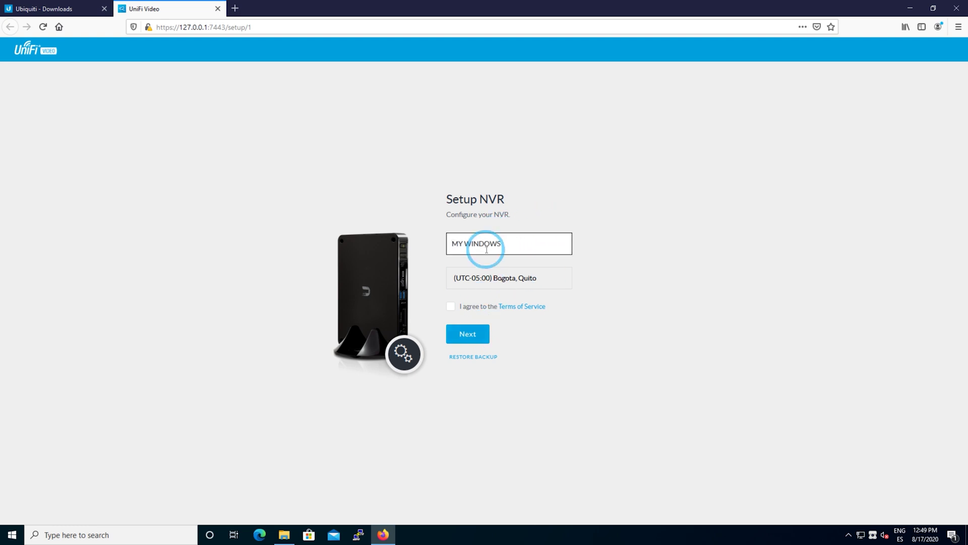
{"action": "type", "text": " NVR"}
{"action": "key", "text": "Return"}
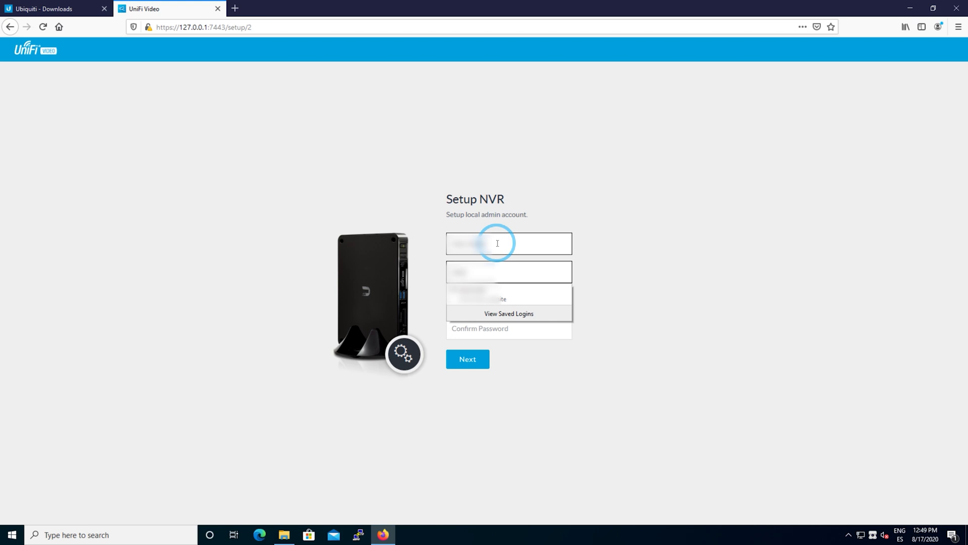
Create the local admin account using the saved username and a new password.
{"action": "key", "text": "Down"}
{"action": "key", "text": "Return"}
{"action": "key", "text": "Tab"}
{"action": "type", "text": "a"}
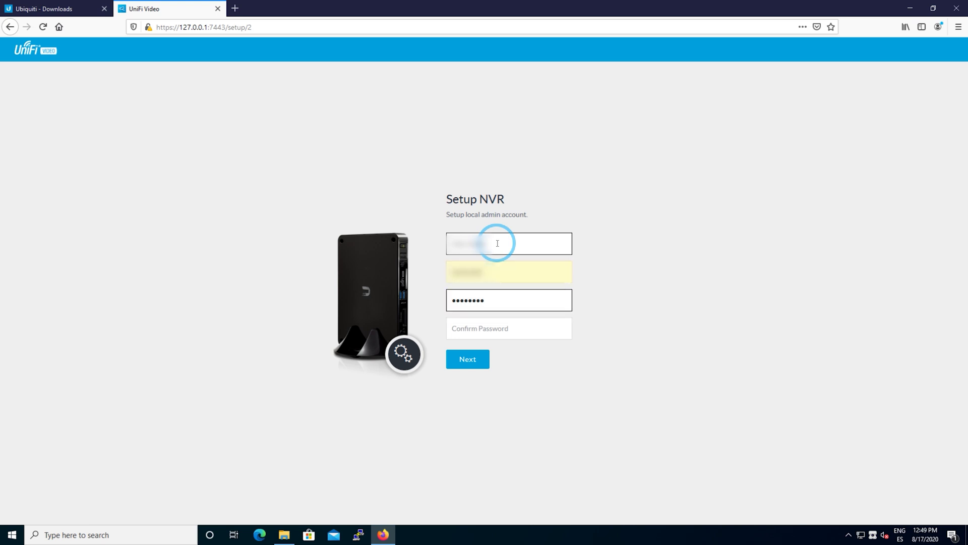
{"action": "left_click", "coordinate": [496, 327]}
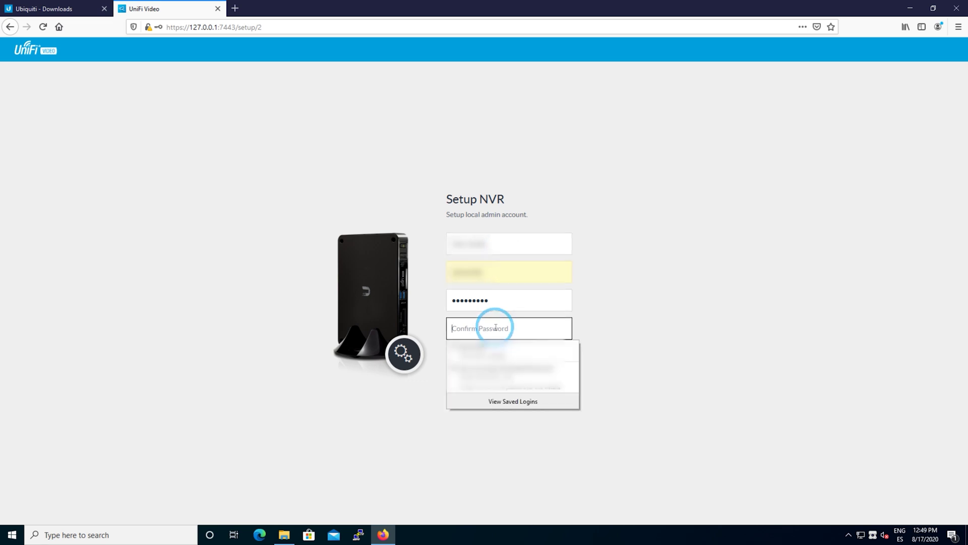
{"action": "type", "text": "a"}
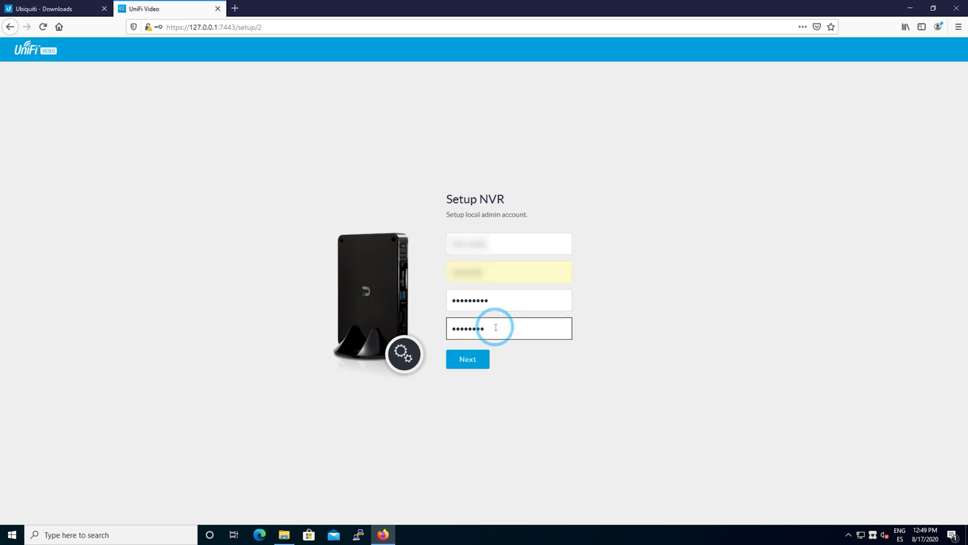
{"action": "left_click", "coordinate": [470, 359]}
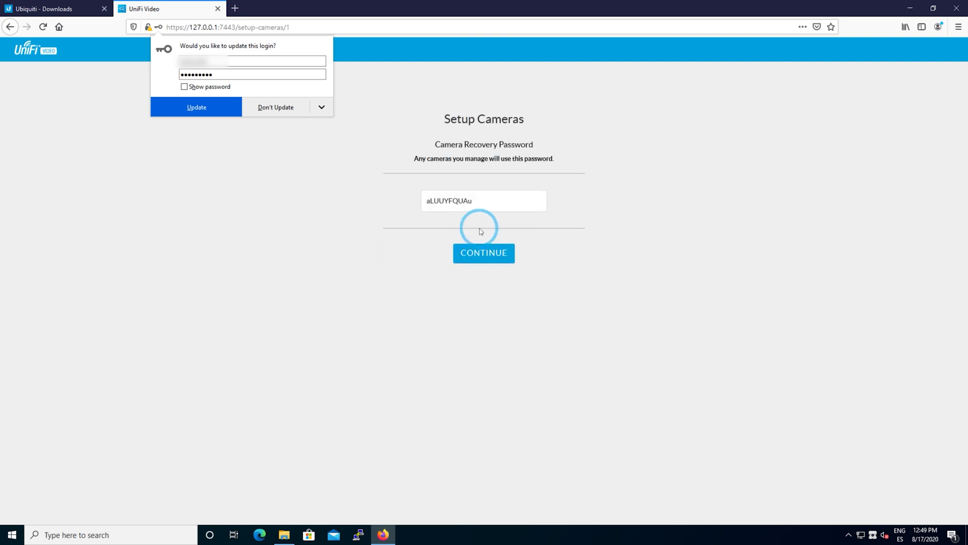
Note the Camera Recovery Password and continue to Setup Complete.
{"action": "double_click", "coordinate": [495, 209]}
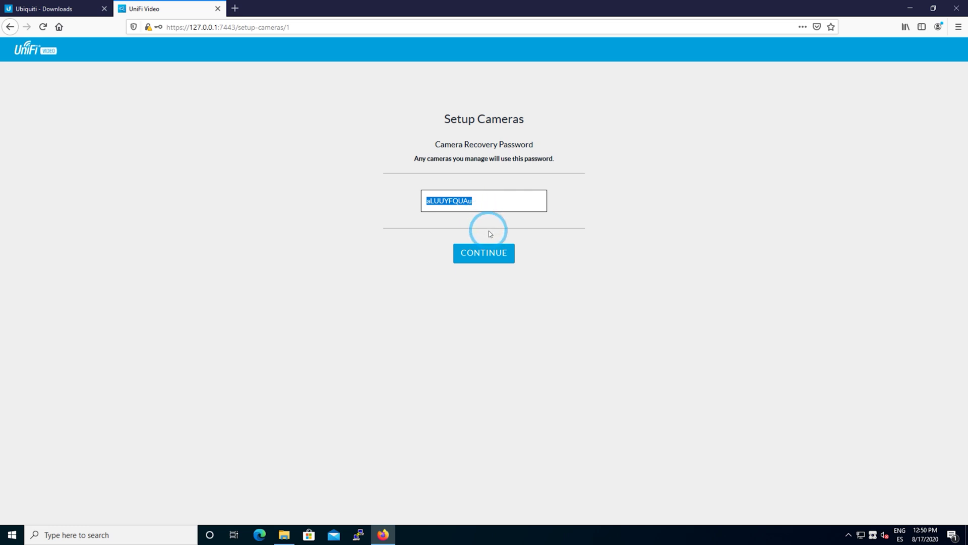
{"action": "left_click", "coordinate": [488, 232]}
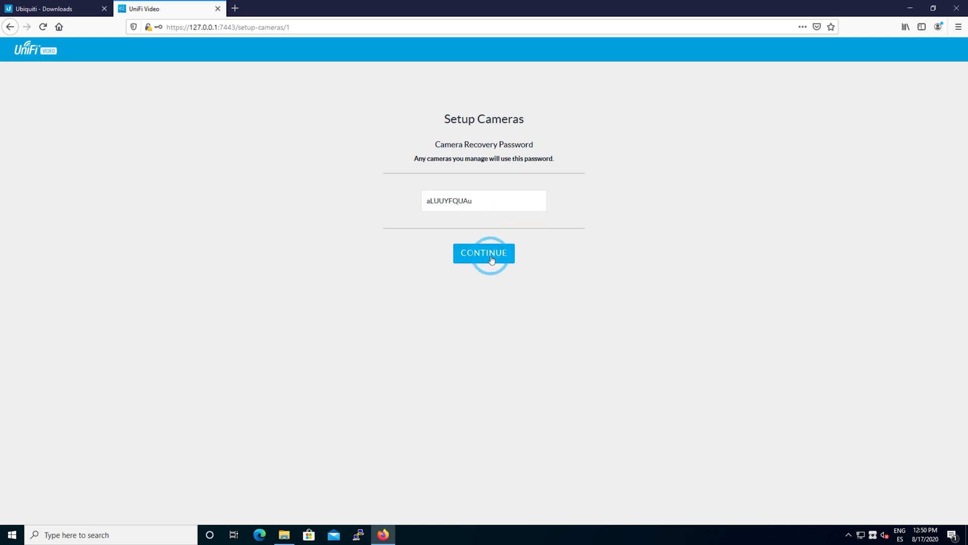
{"action": "left_click", "coordinate": [491, 259]}
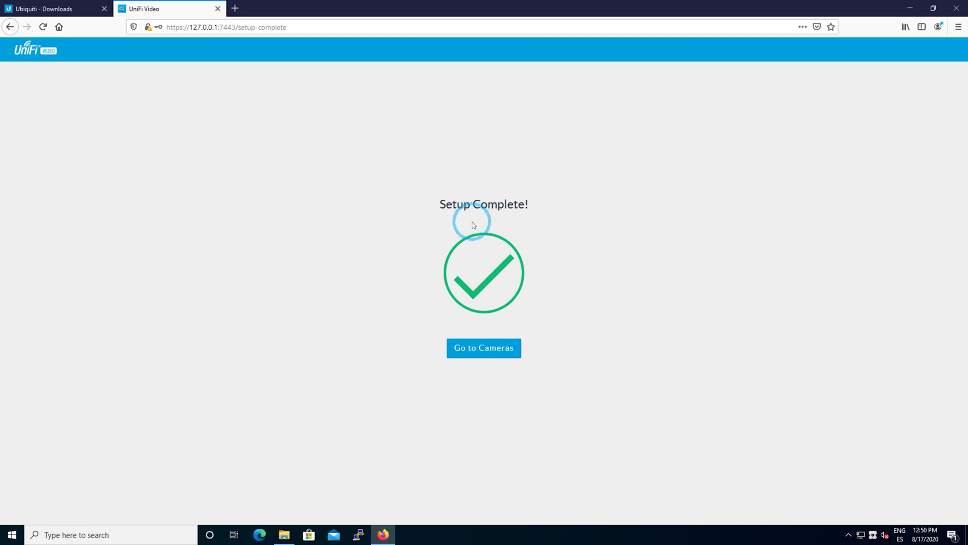
Manage the UVC G3 Flex camera with its username and password, declining Firefox's save-login offer.
{"action": "left_click", "coordinate": [487, 344]}
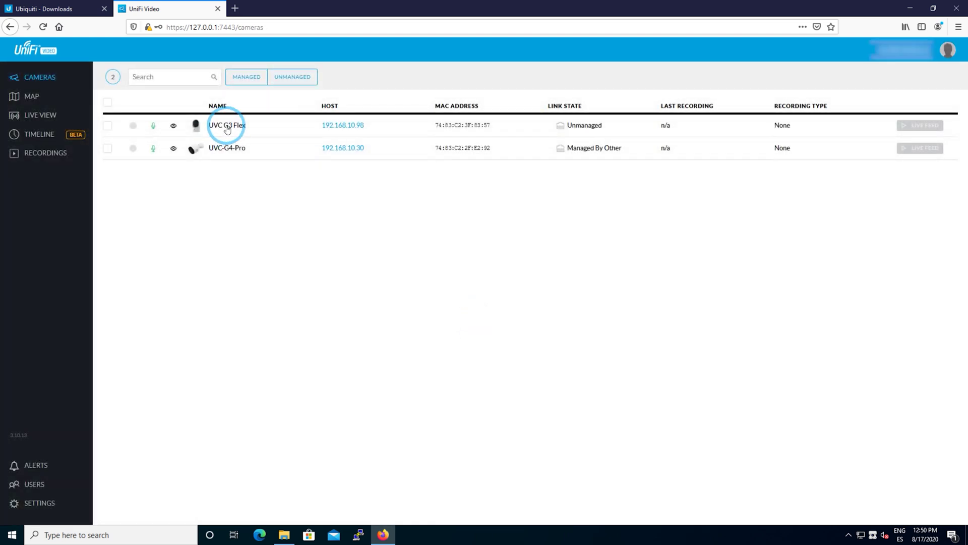
{"action": "left_click", "coordinate": [226, 128]}
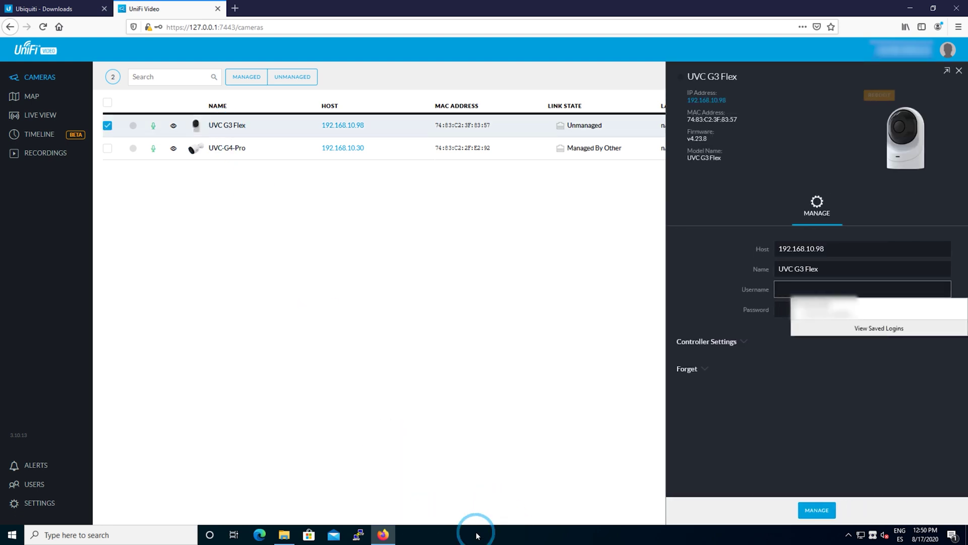
{"action": "left_click", "coordinate": [810, 315]}
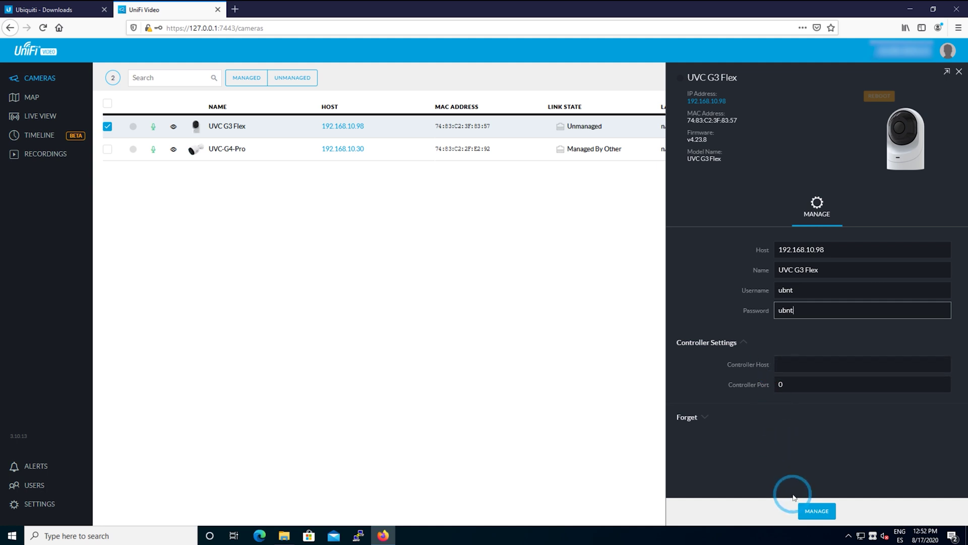
{"action": "left_click", "coordinate": [818, 511]}
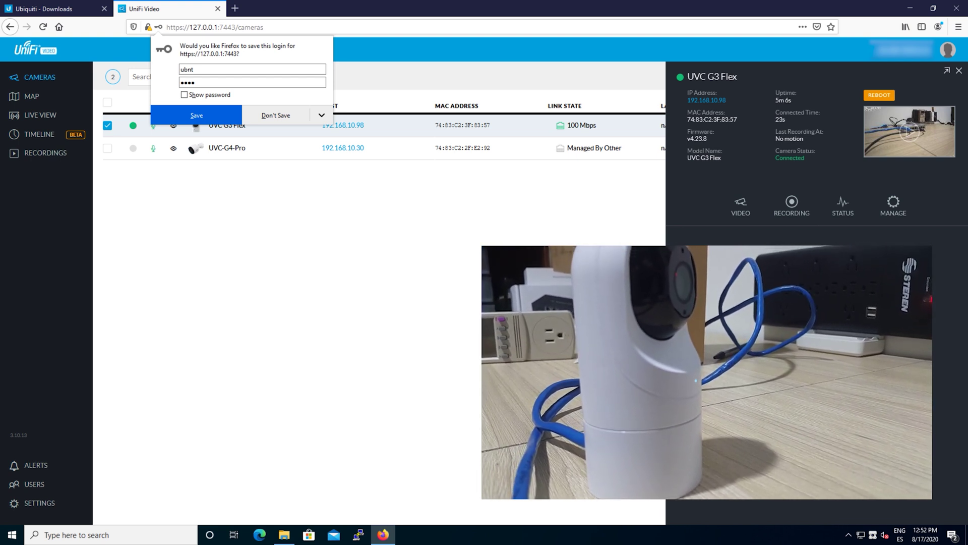
{"action": "key", "text": "Escape"}
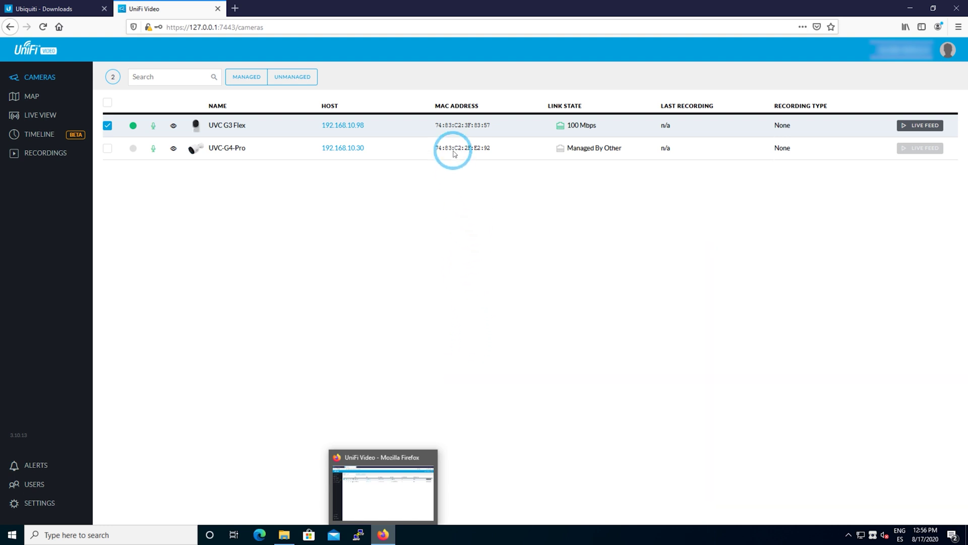
{"action": "left_click", "coordinate": [464, 127]}
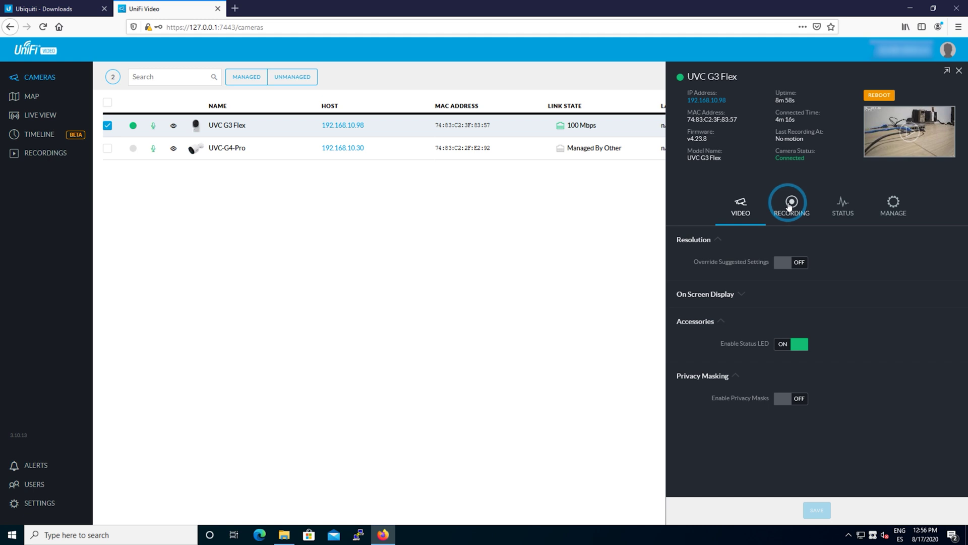
Set the G3 Flex's Record Mode to Record only motion on its Recording tab.
{"action": "left_click", "coordinate": [789, 206]}
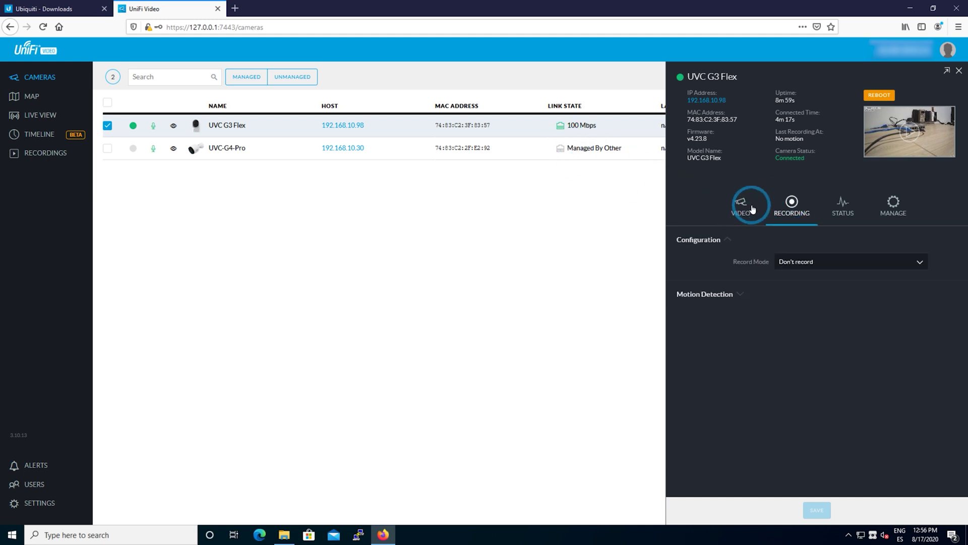
{"action": "left_click", "coordinate": [797, 263]}
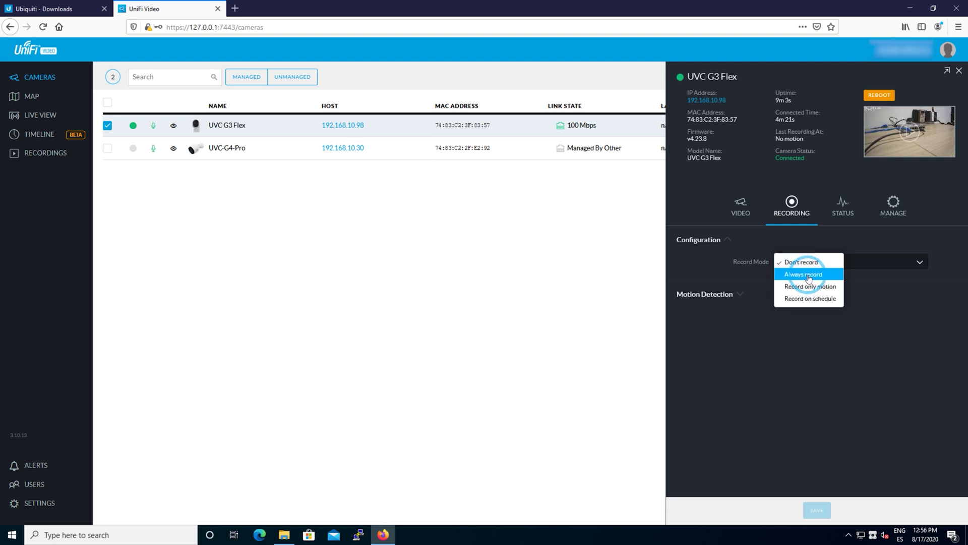
{"action": "left_click", "coordinate": [809, 286]}
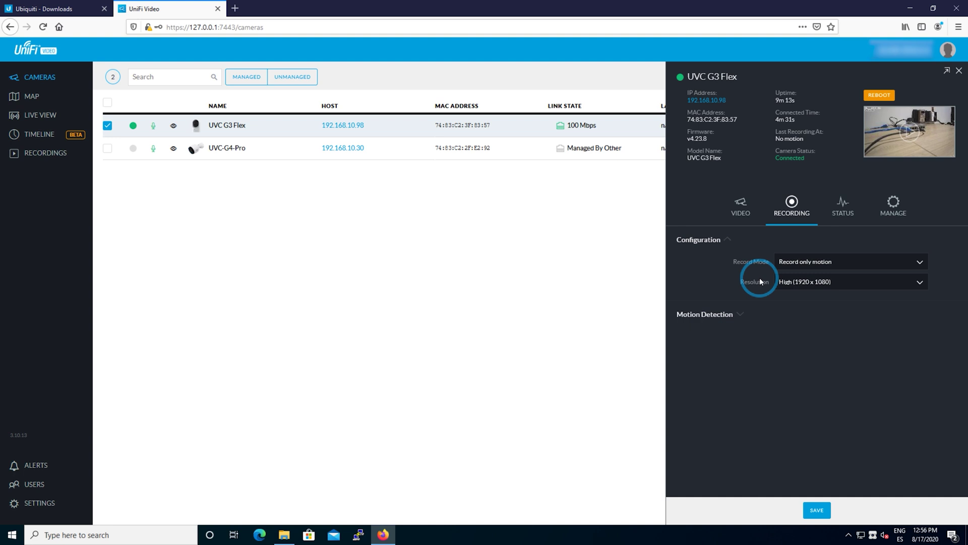
Open NVR Settings and browse System Configuration's updates, statistics and configuration tabs.
{"action": "left_click", "coordinate": [38, 503]}
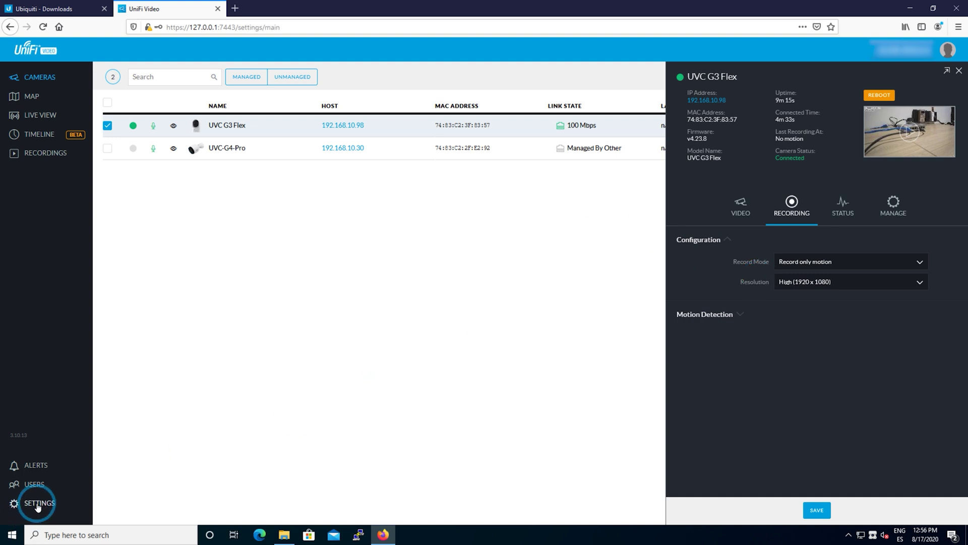
{"action": "left_click", "coordinate": [588, 209]}
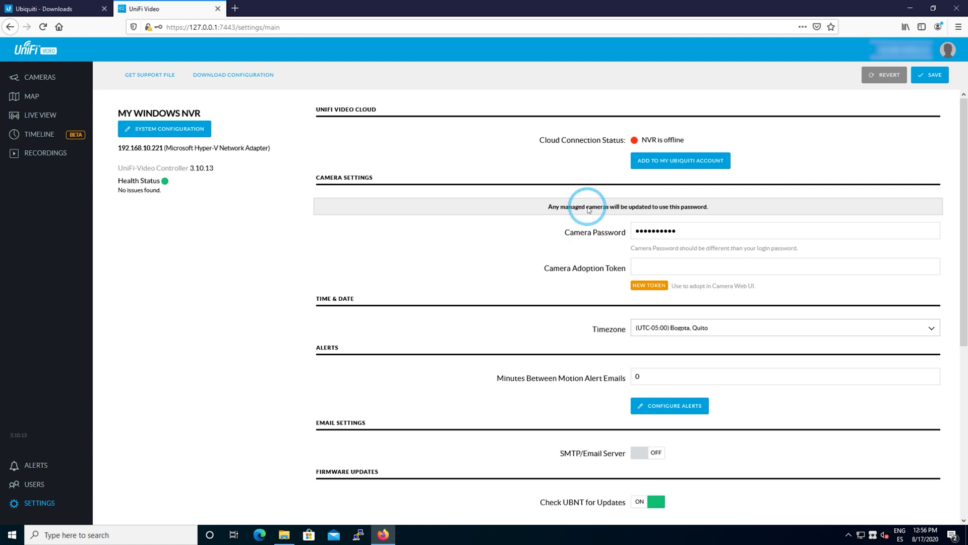
{"action": "scroll", "coordinate": [635, 403], "scroll_direction": "down", "scroll_amount": 5}
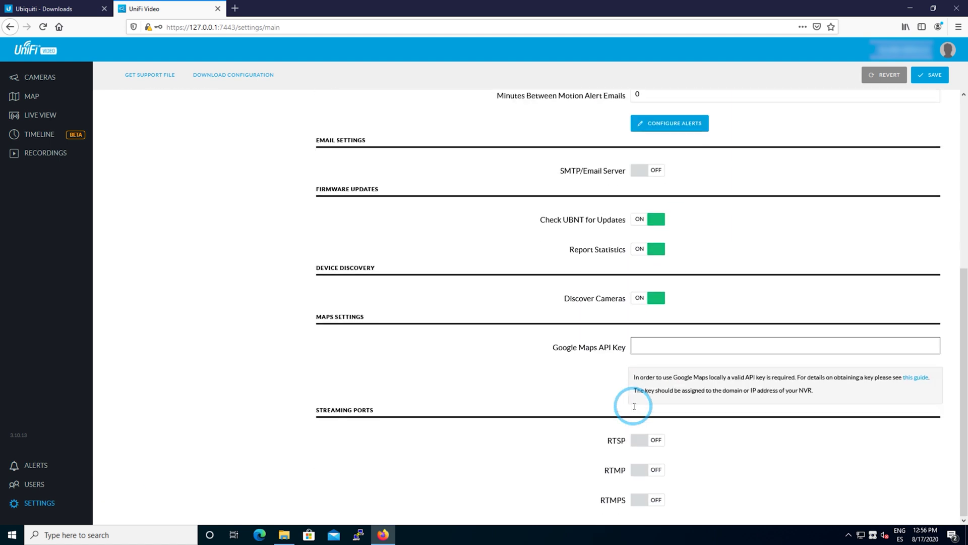
{"action": "scroll", "coordinate": [635, 406], "scroll_direction": "up", "scroll_amount": 5}
{"action": "left_click", "coordinate": [167, 130]}
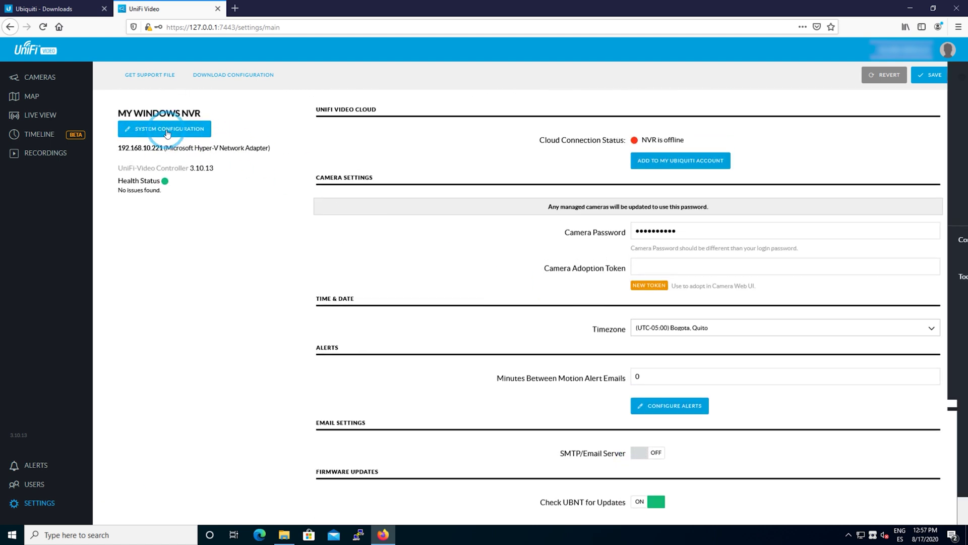
{"action": "left_click", "coordinate": [793, 207]}
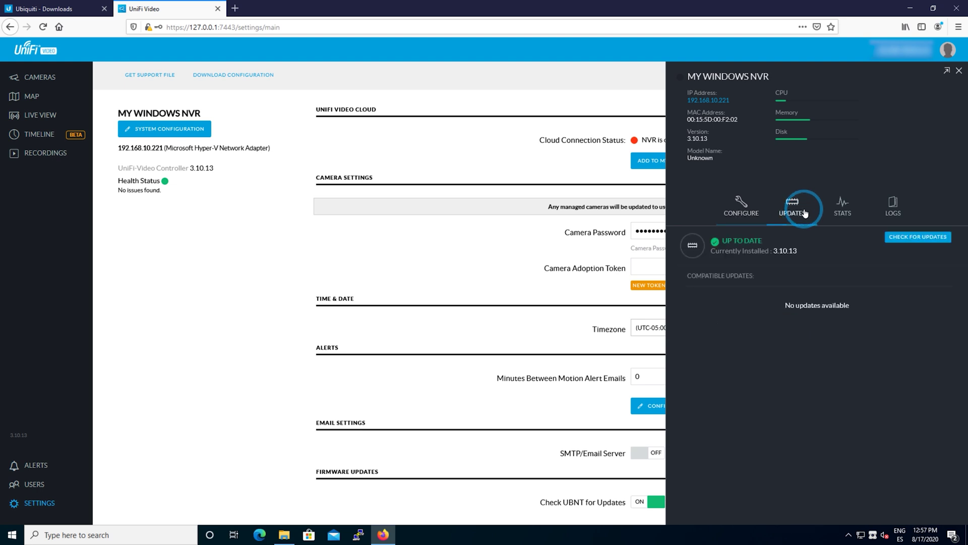
{"action": "left_click", "coordinate": [858, 210]}
{"action": "left_click", "coordinate": [741, 207]}
Review the NVR name and recording path, then show the Camera Password as plain text.
{"action": "left_click", "coordinate": [893, 266]}
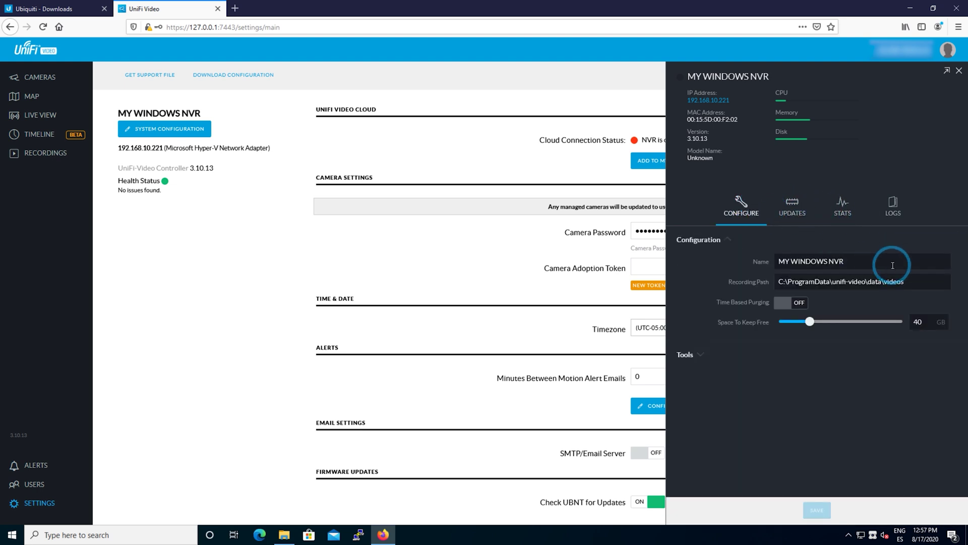
{"action": "left_click_drag", "start_coordinate": [923, 282], "coordinate": [727, 277]}
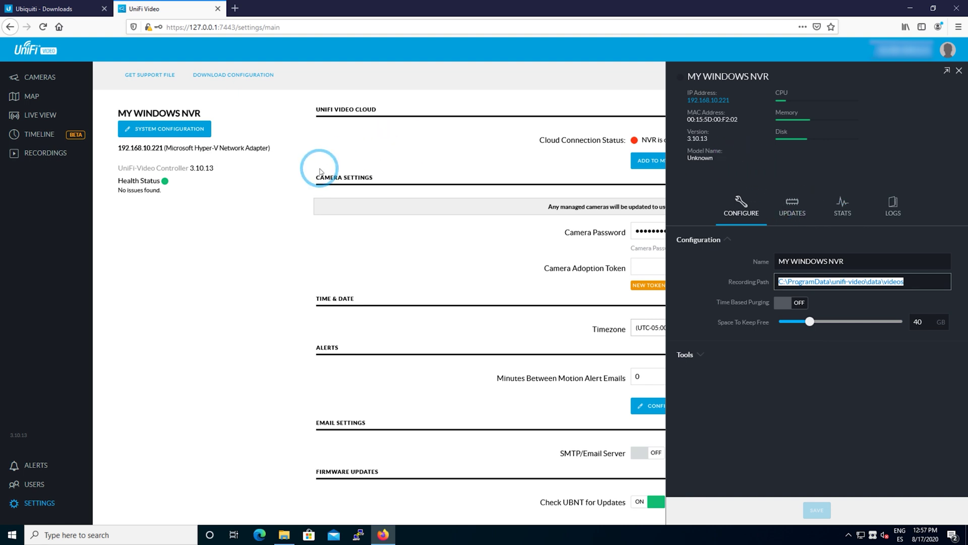
{"action": "left_click", "coordinate": [337, 223]}
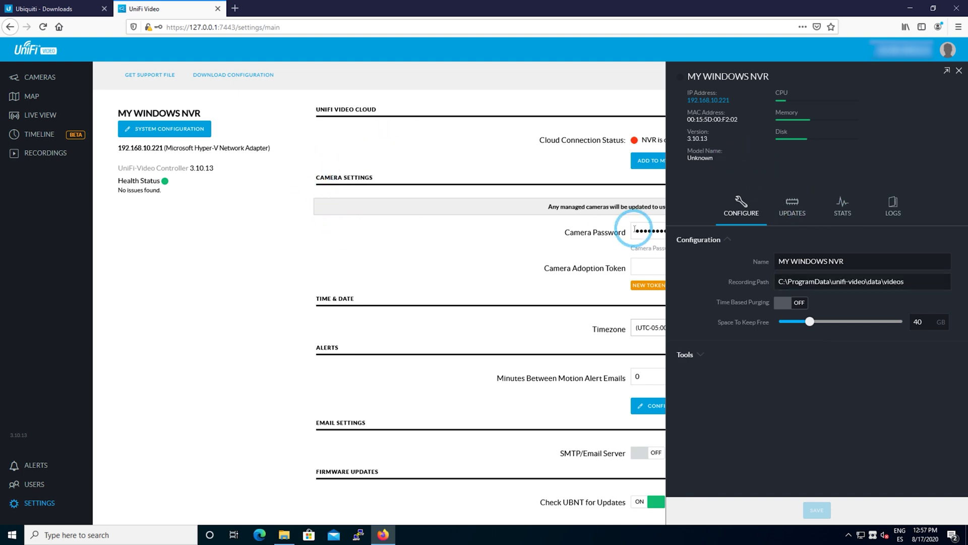
{"action": "left_click", "coordinate": [960, 72]}
{"action": "left_click", "coordinate": [719, 230]}
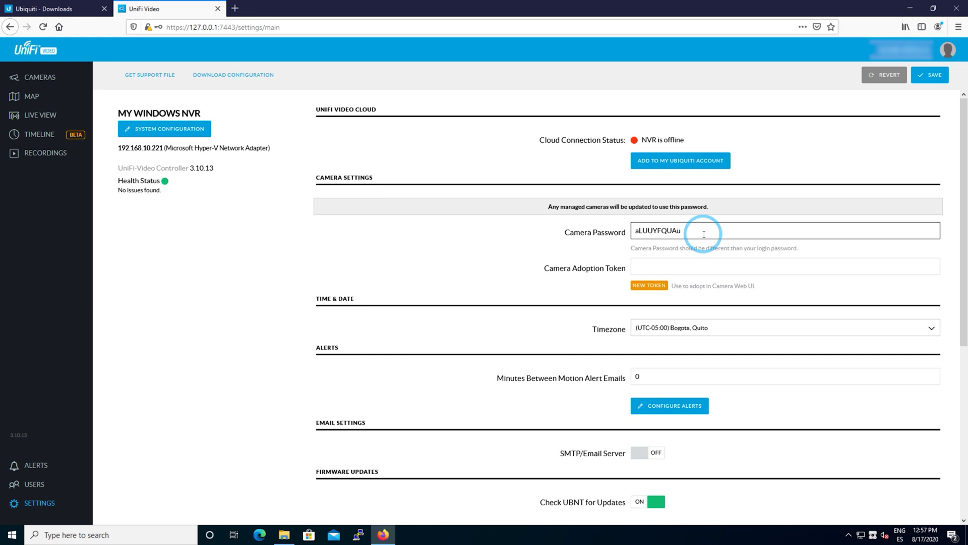